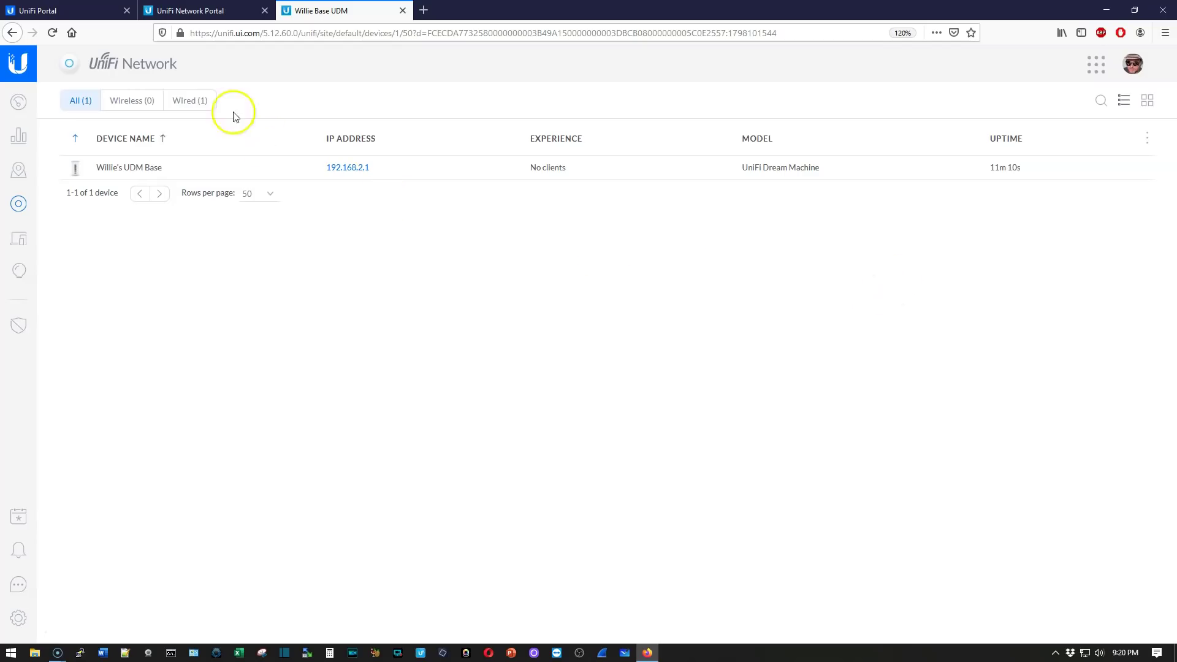
Refresh the list of all network devices and adopt the UniFi Switch Flex Mini.
left_click(182, 109)
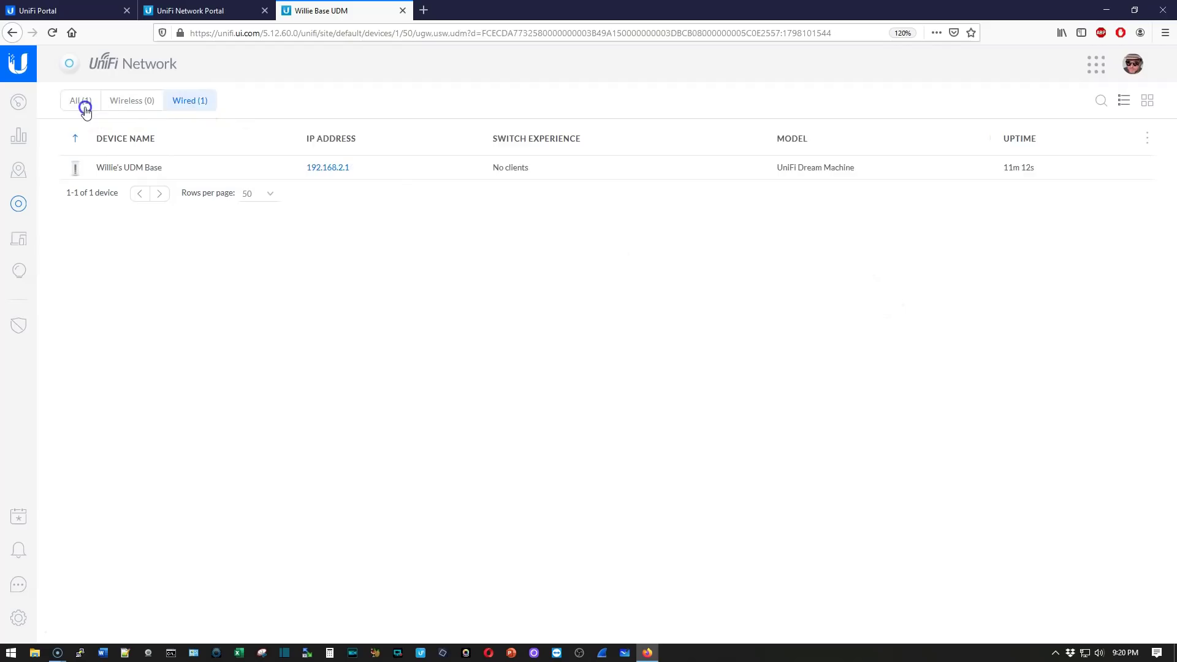
left_click(84, 103)
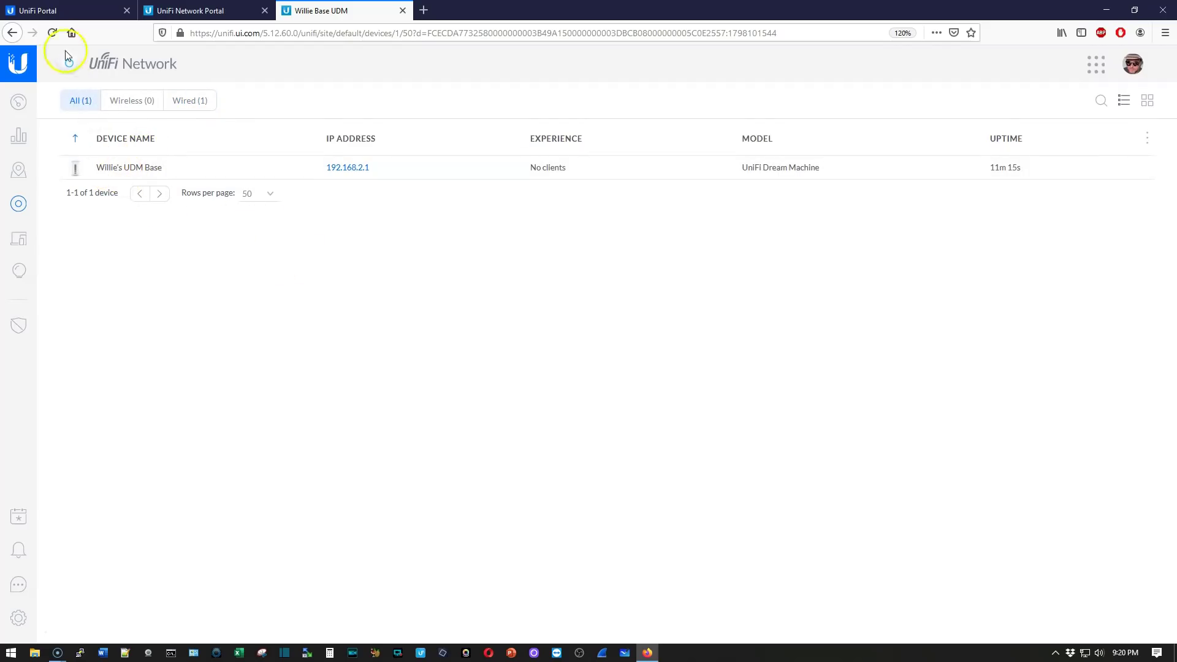
left_click(54, 34)
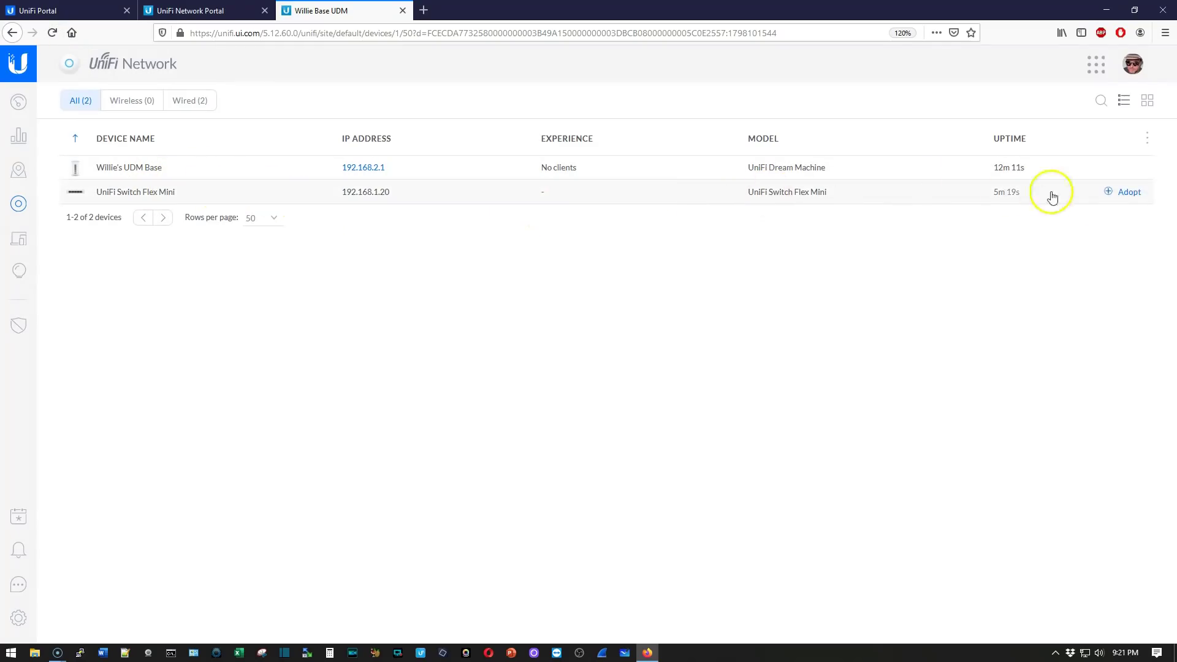
left_click(1119, 195)
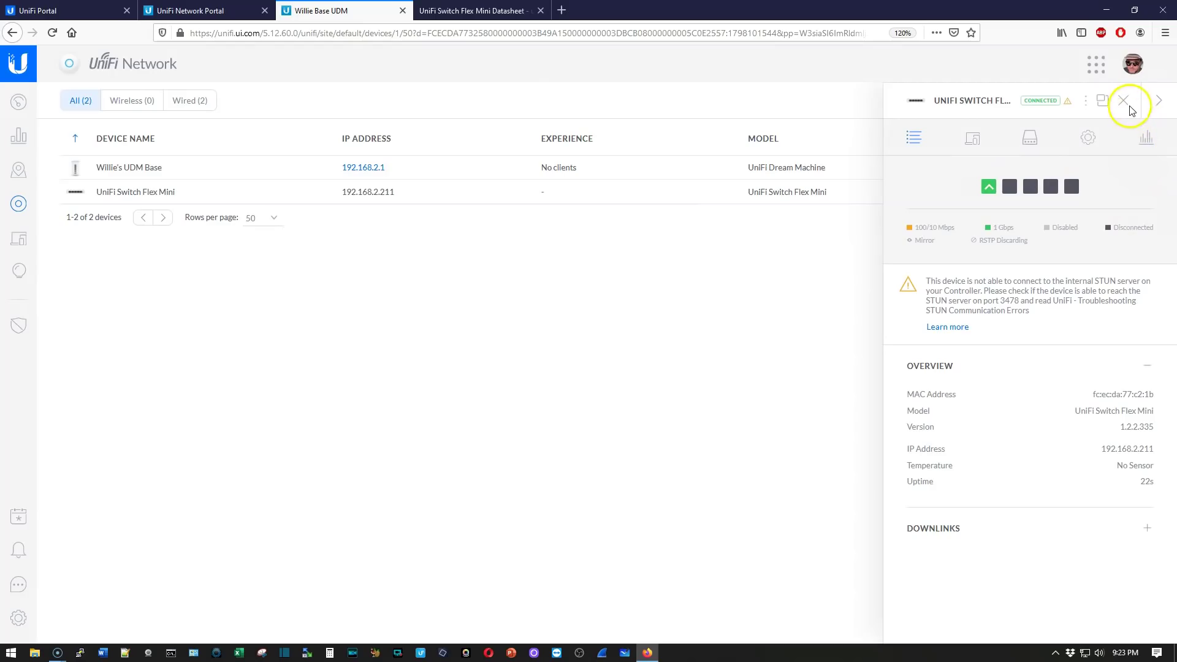
Read the USW Flex Mini datasheet's cover page for its power options and the overview page with its deployment example.
left_click(522, 12)
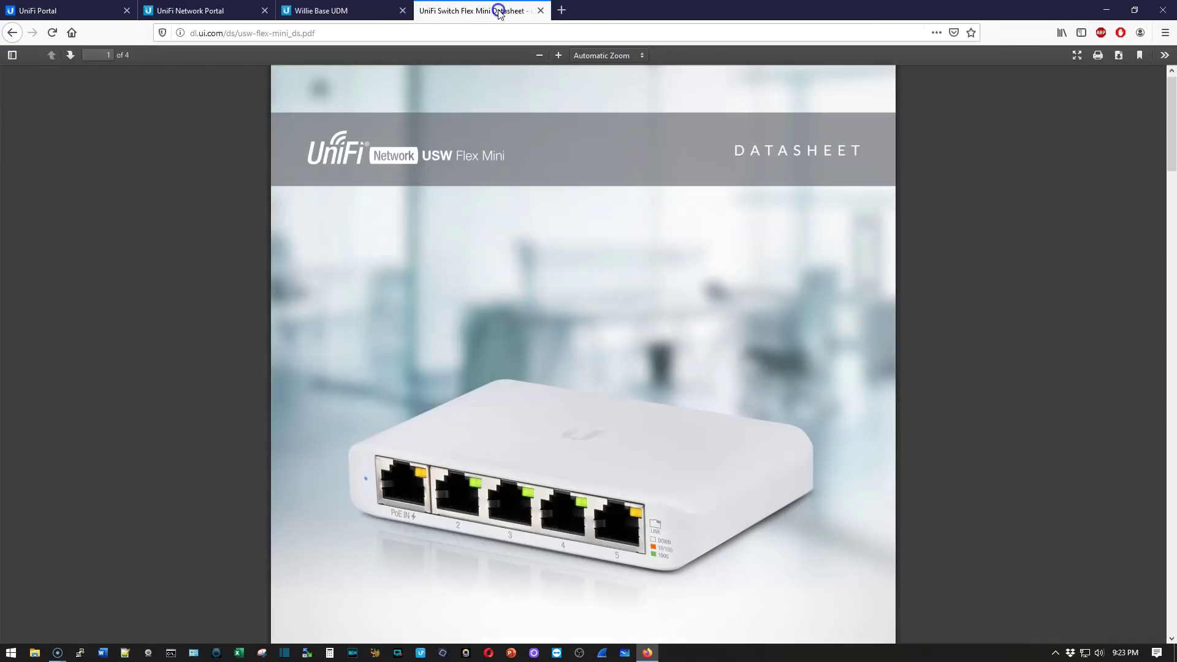
scroll(476, 182, "down", 8)
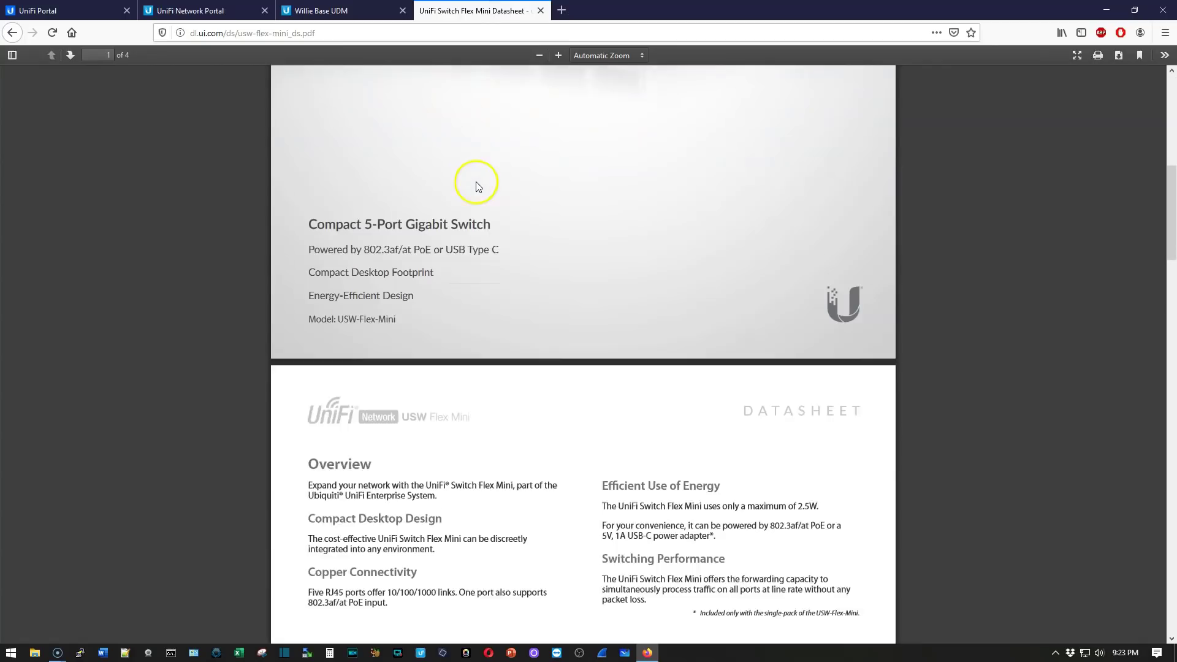
scroll(477, 180, "up", 3)
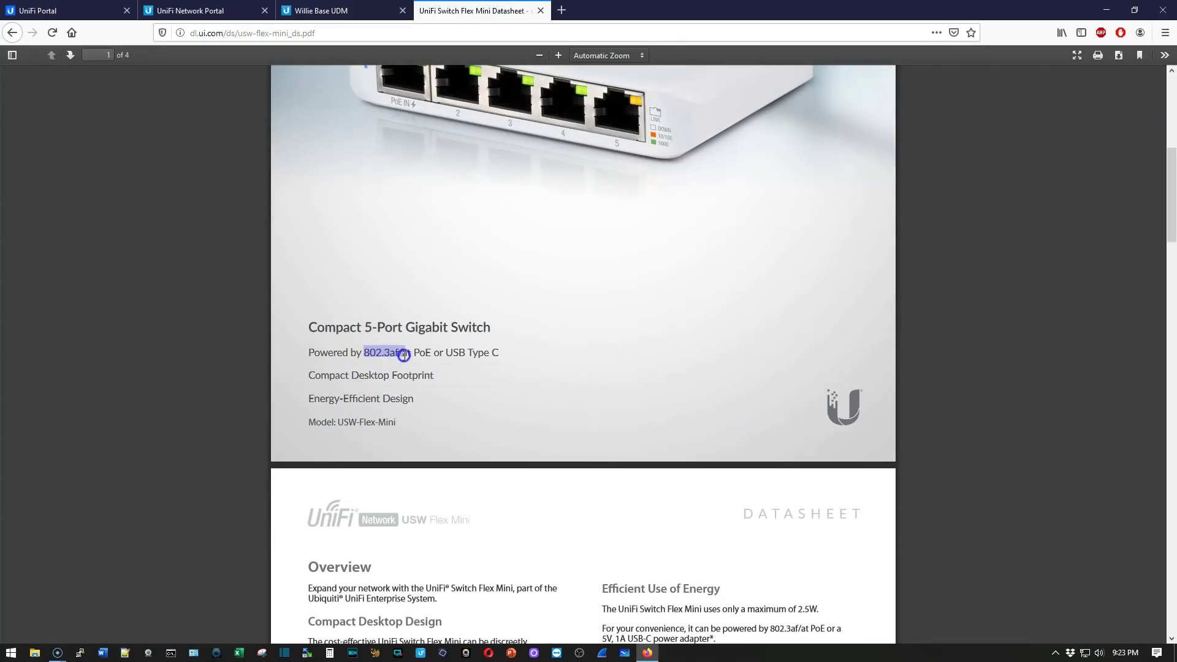
left_click(402, 350)
scroll(510, 349, "up", 6)
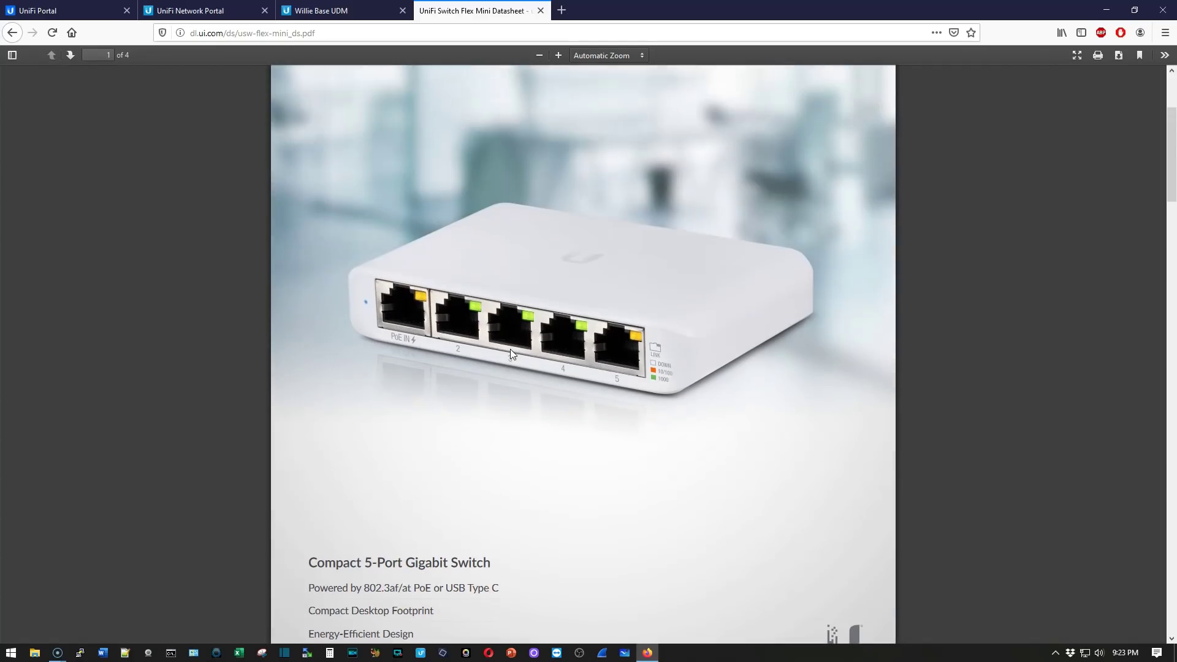
scroll(550, 471, "down", 16)
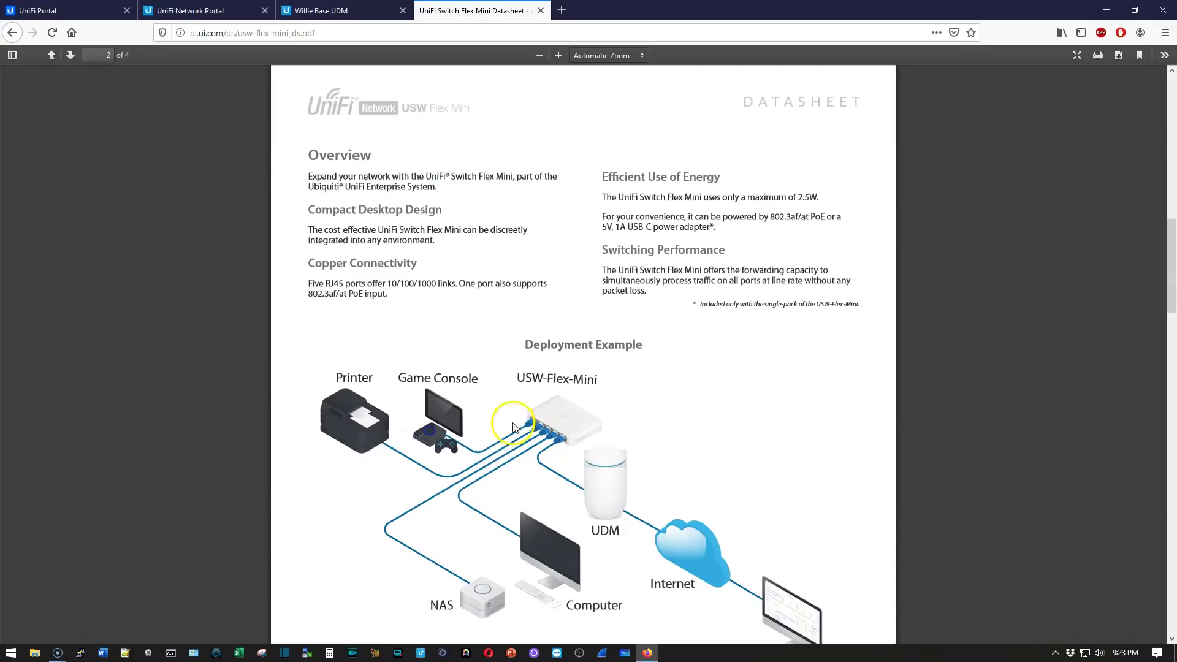
scroll(511, 422, "down", 2)
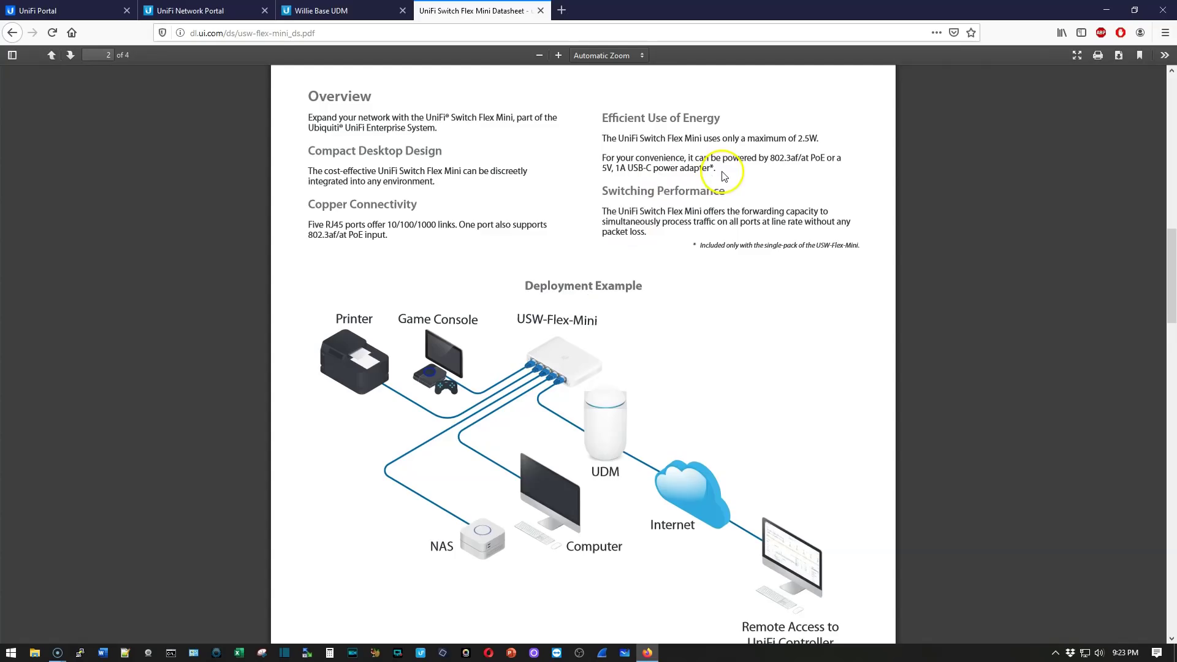
Examine the datasheet's Switch Configuration features and the specifications table for the USW-Flex-Mini.
scroll(637, 233, "down", 20)
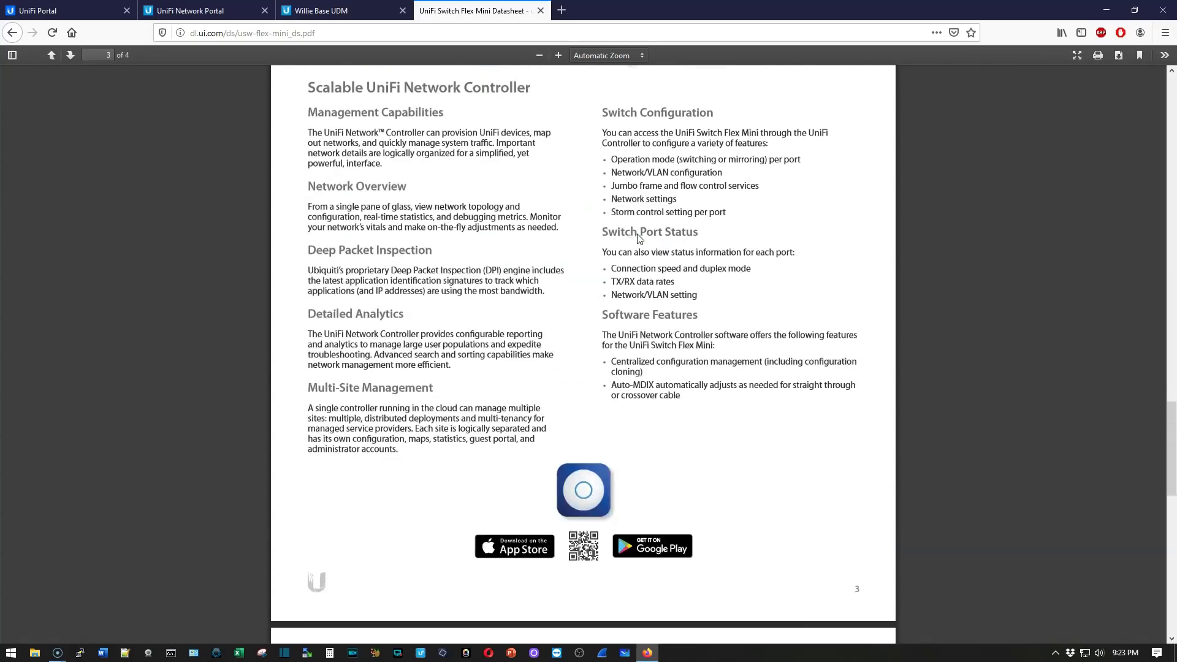
left_click(617, 171)
left_click_drag(612, 167, 771, 228)
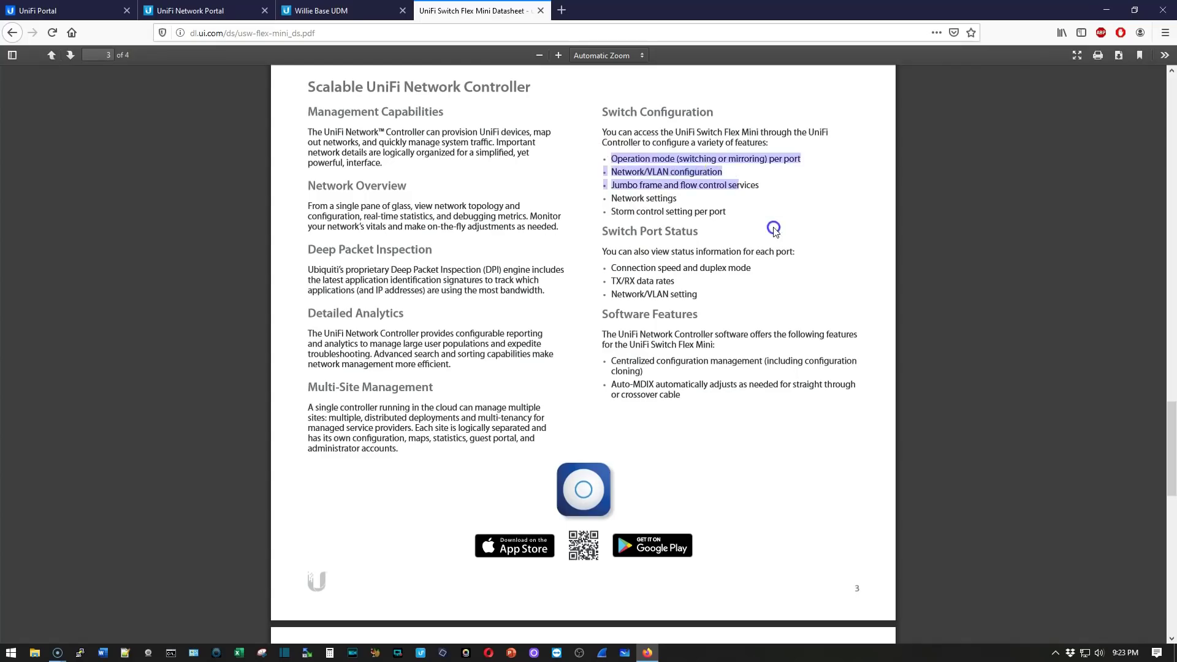
left_click(778, 246)
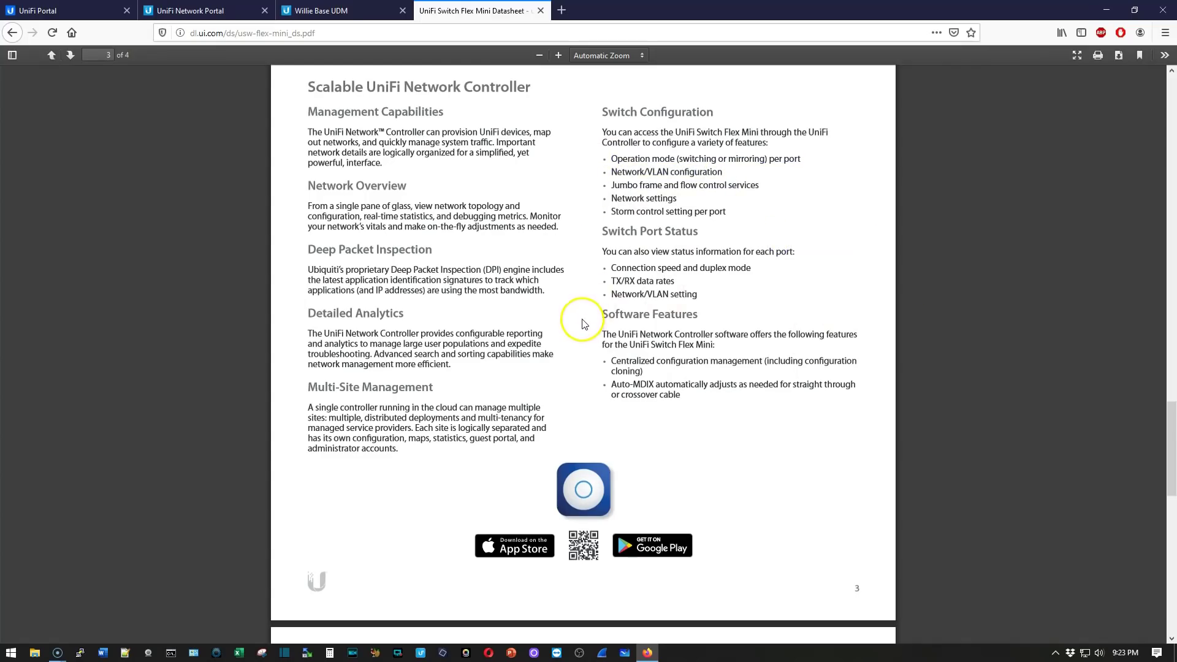
scroll(583, 322, "down", 5)
scroll(583, 322, "down", 5)
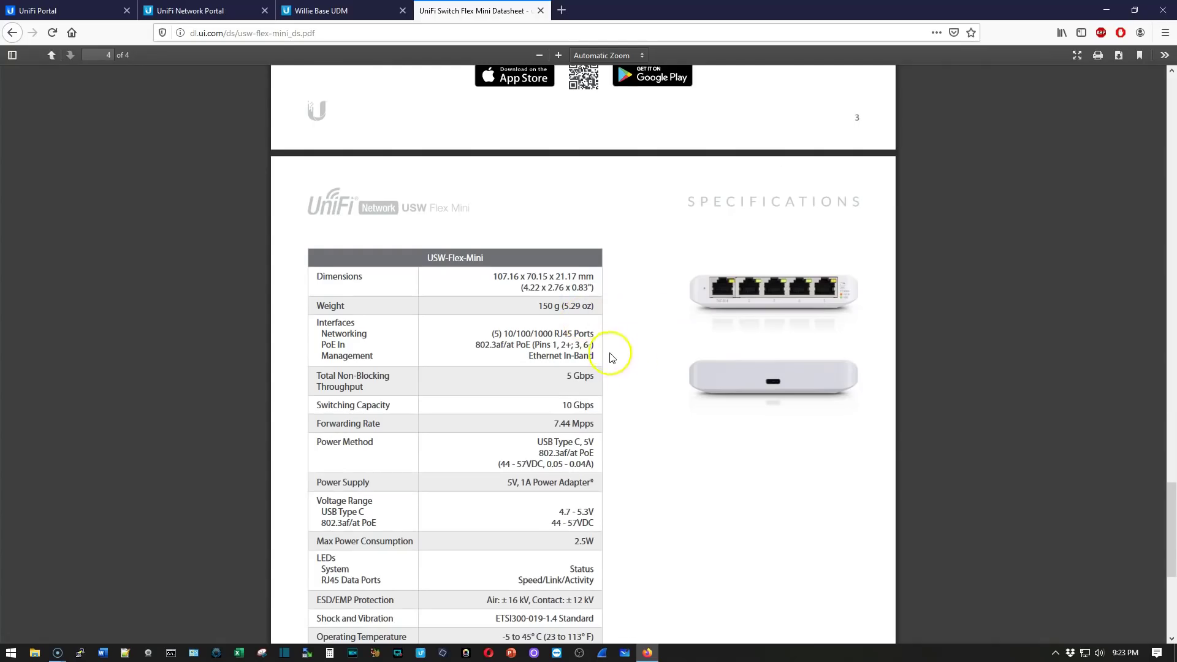
scroll(598, 355, "down", 3)
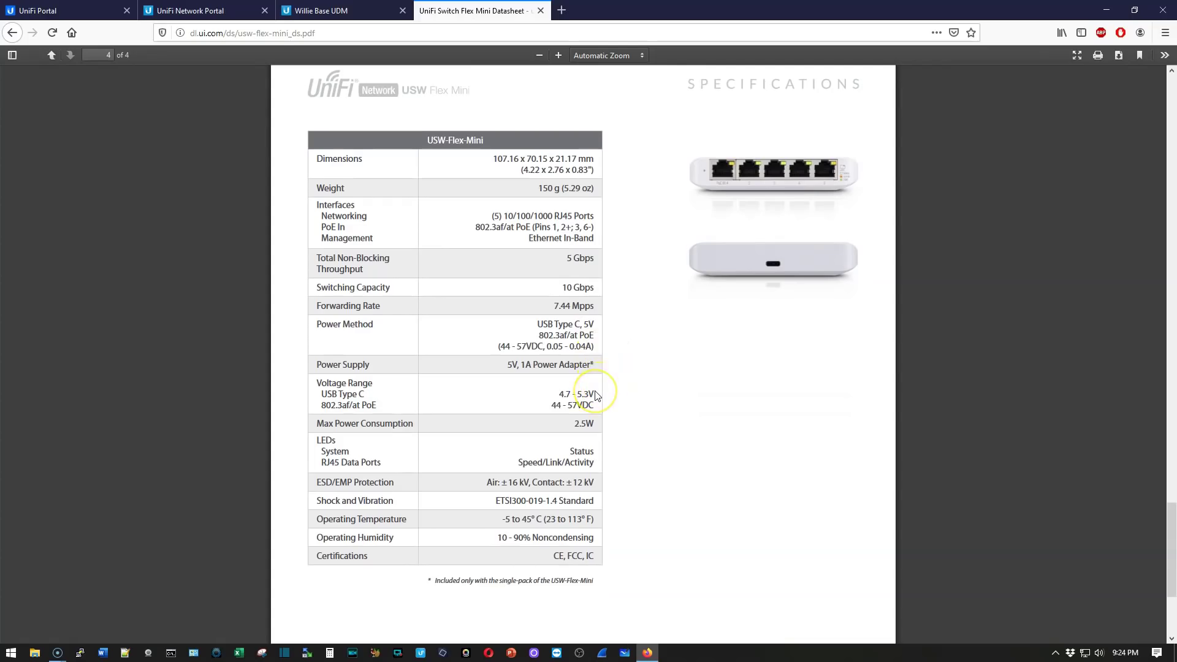
scroll(595, 395, "down", 5)
Skim the Flex Mini datasheet again from its first page to the controller features, and close it.
scroll(583, 330, "up", 10)
scroll(578, 307, "up", 20)
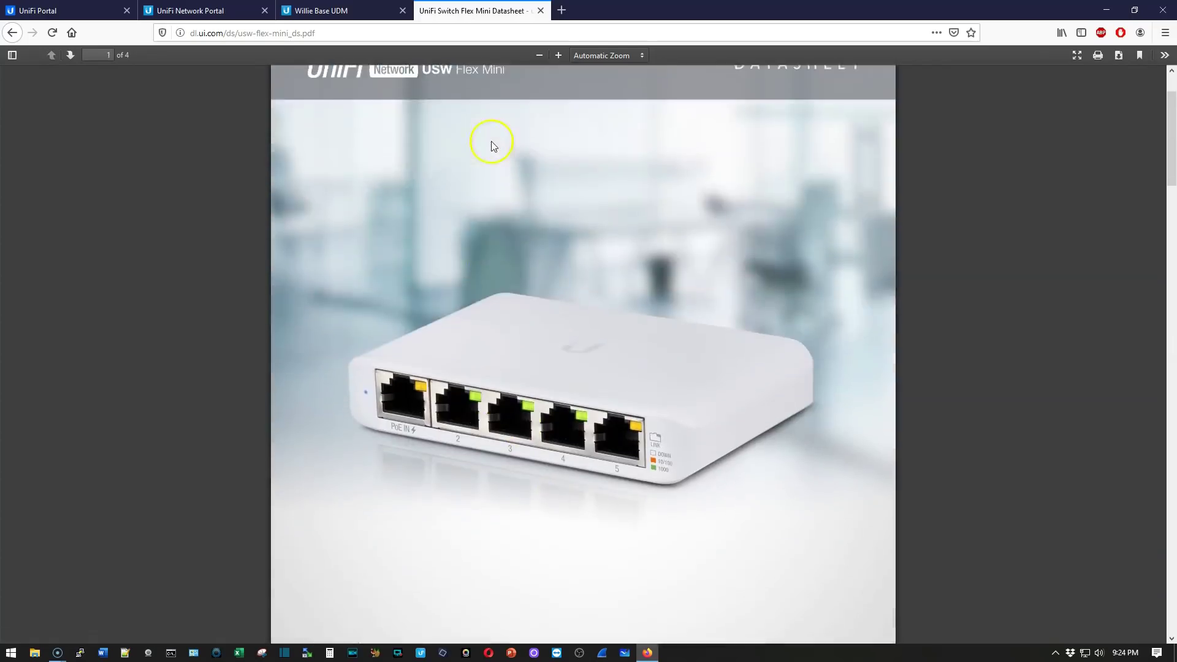
scroll(491, 142, "up", 2)
scroll(527, 168, "down", 10)
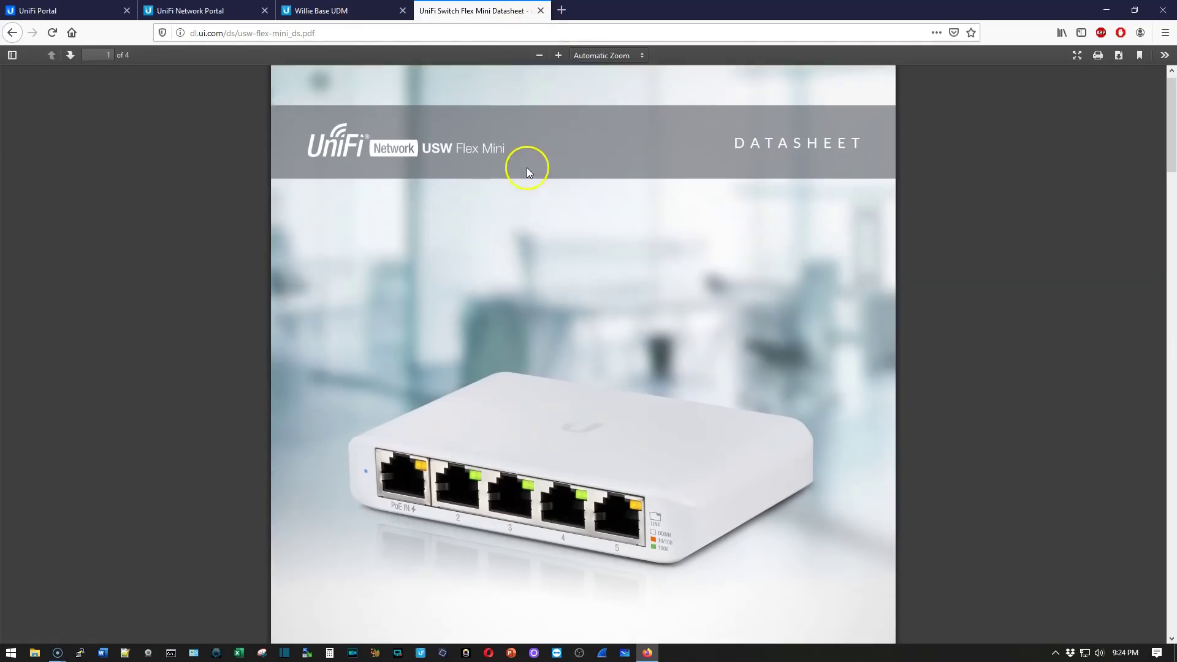
scroll(516, 192, "down", 3)
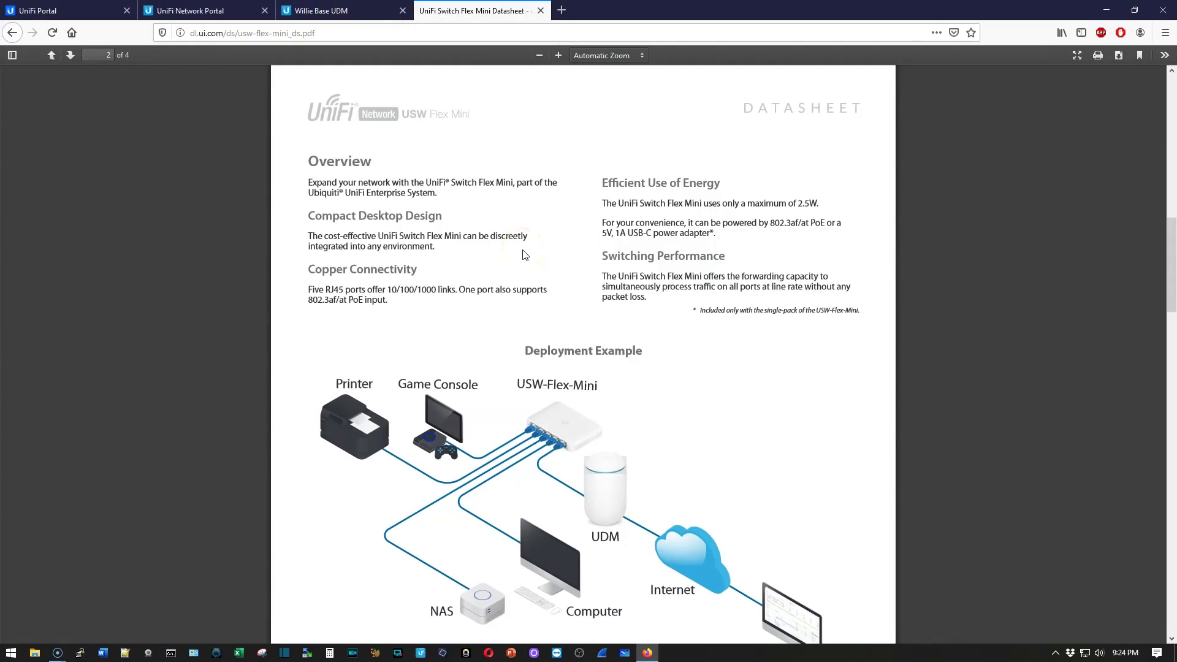
scroll(525, 254, "down", 15)
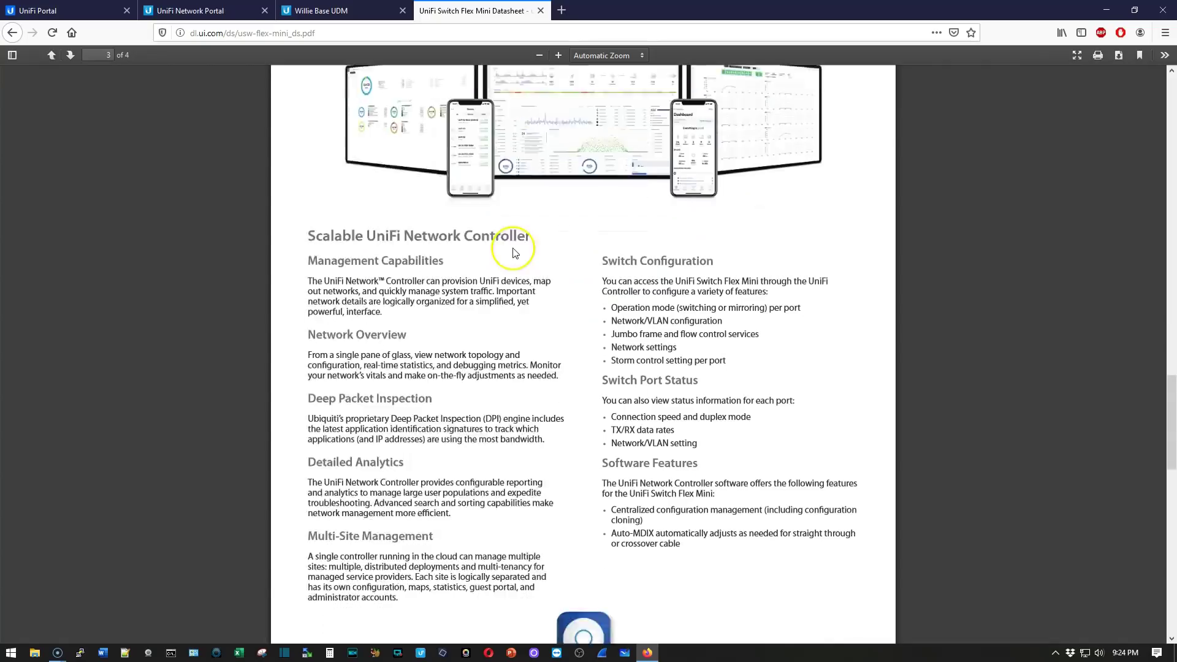
scroll(515, 253, "down", 3)
scroll(515, 253, "up", 13)
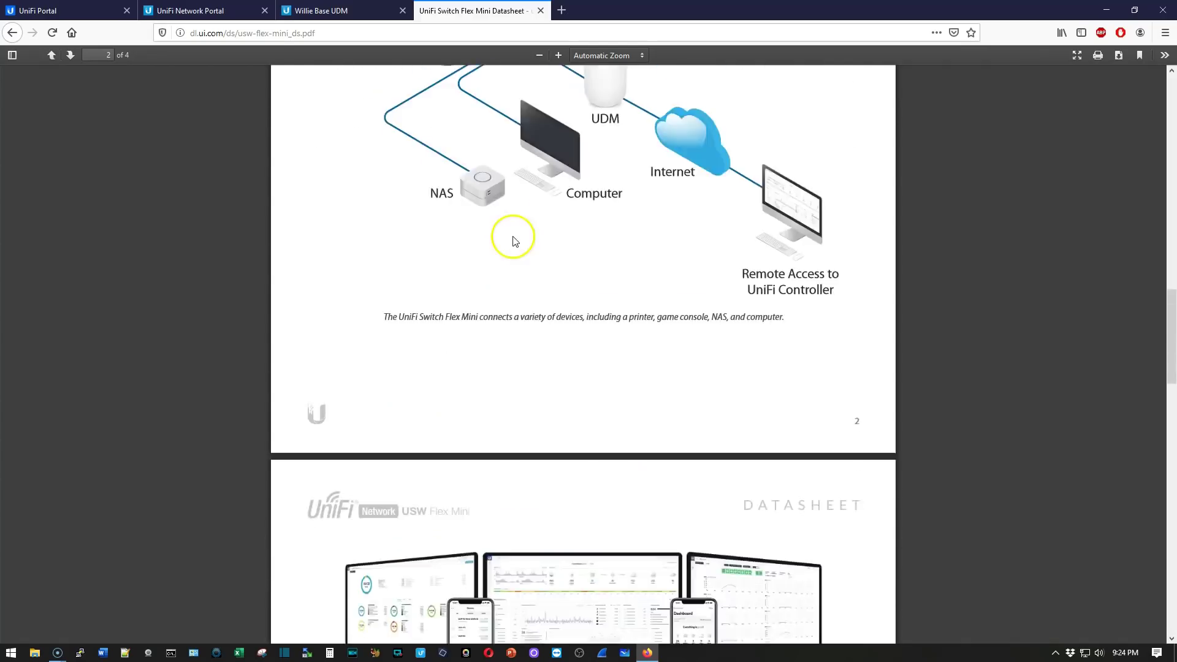
left_click(540, 11)
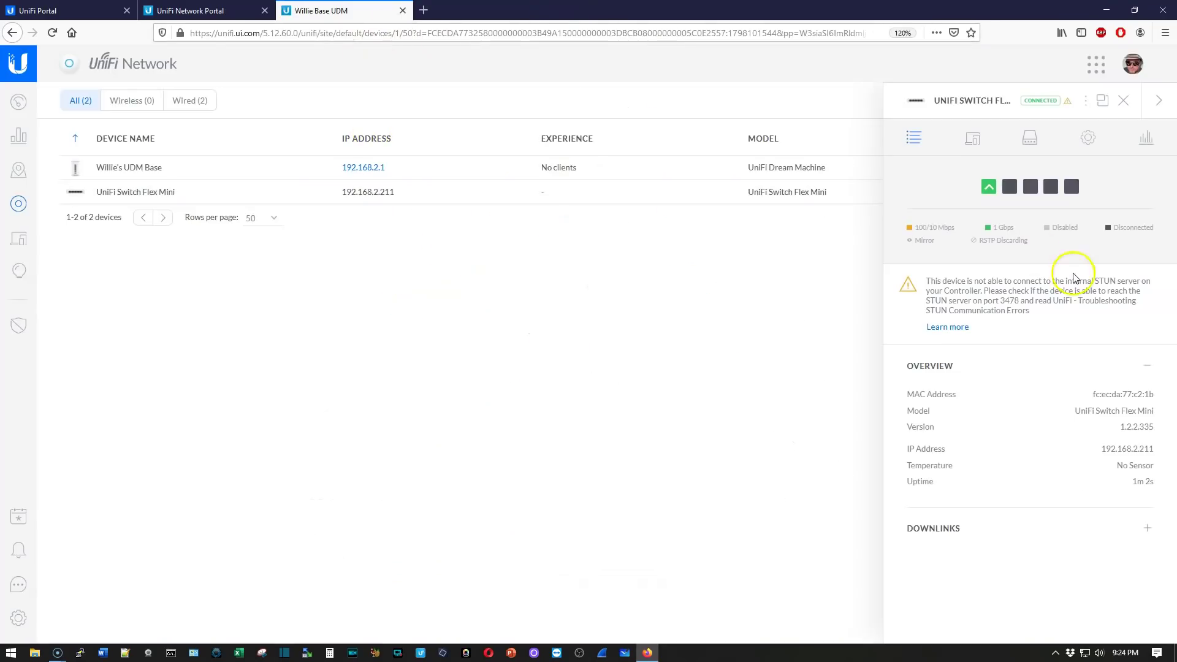
Close the switch's details and start a confirmed firmware upgrade of the UniFi Switch Flex Mini.
left_click(1123, 100)
left_click(1124, 192)
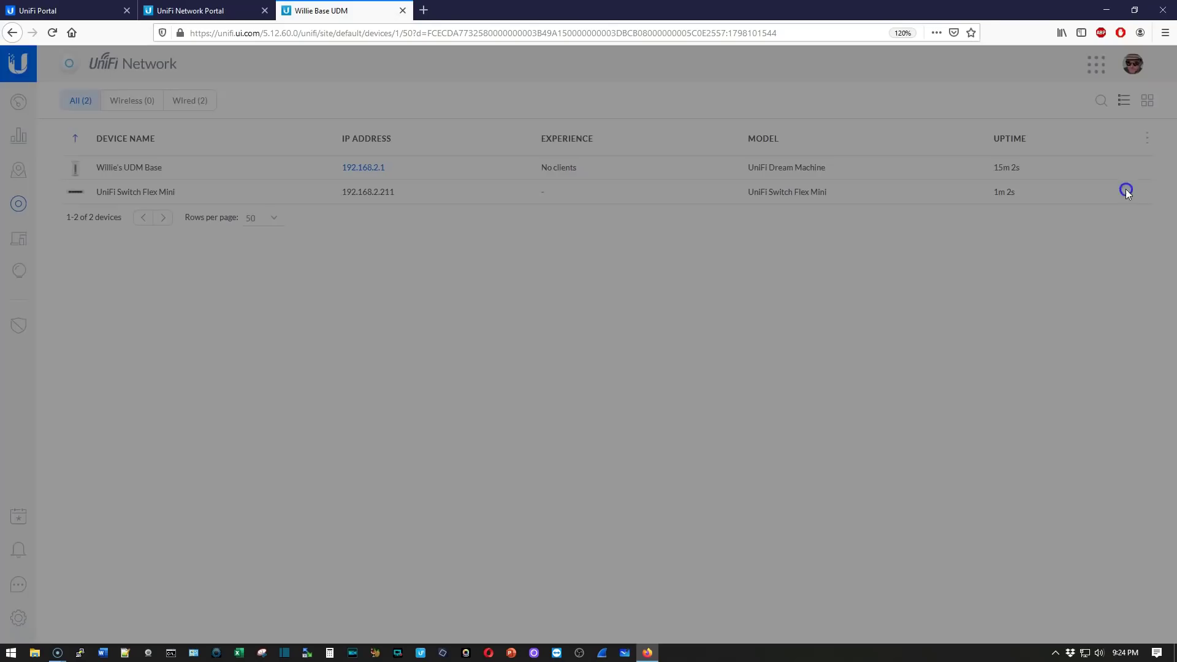
left_click(760, 380)
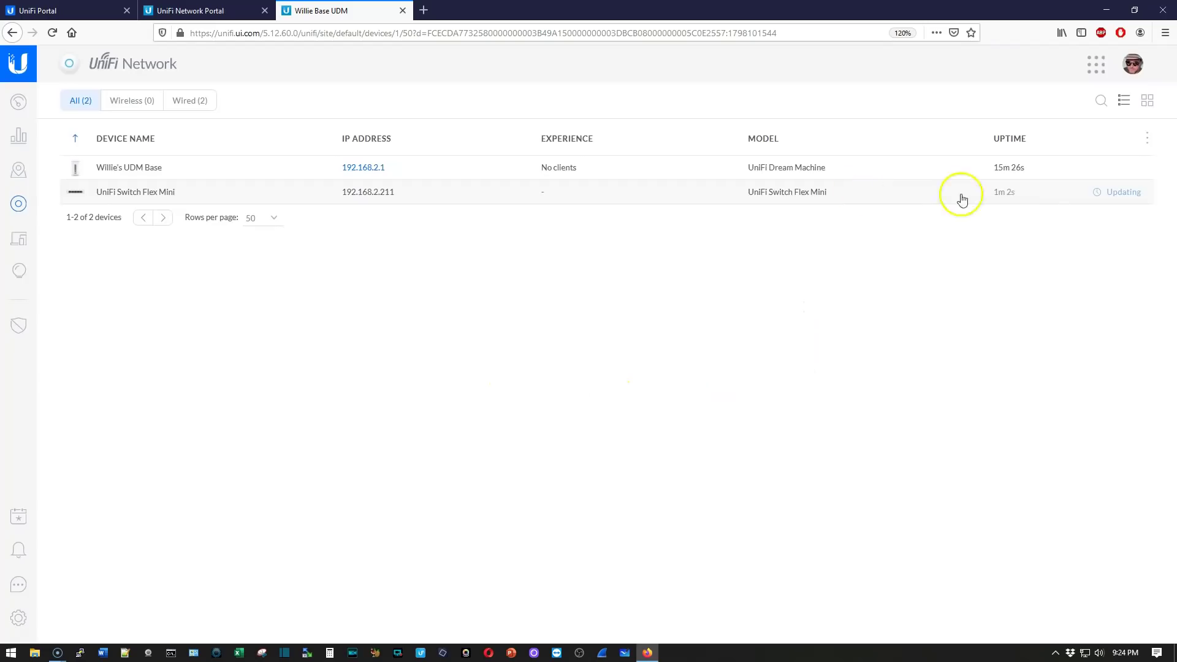
Review the Flex Mini's overview, its connected clients and the configuration options of Port 2.
left_click(128, 193)
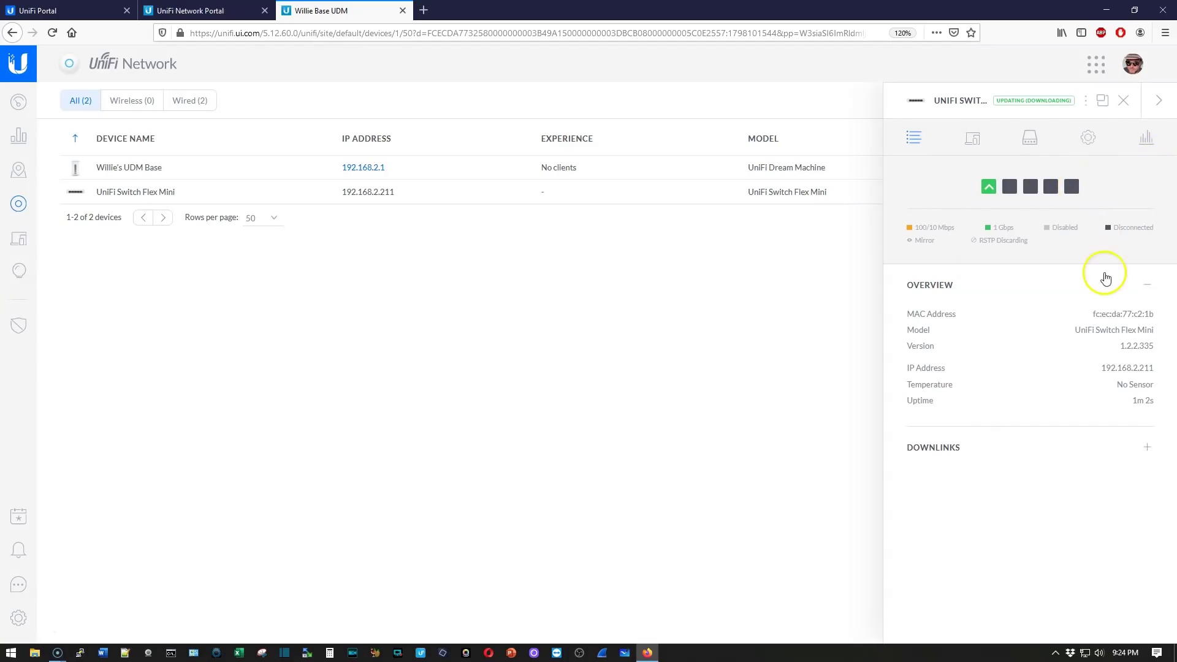
left_click(970, 142)
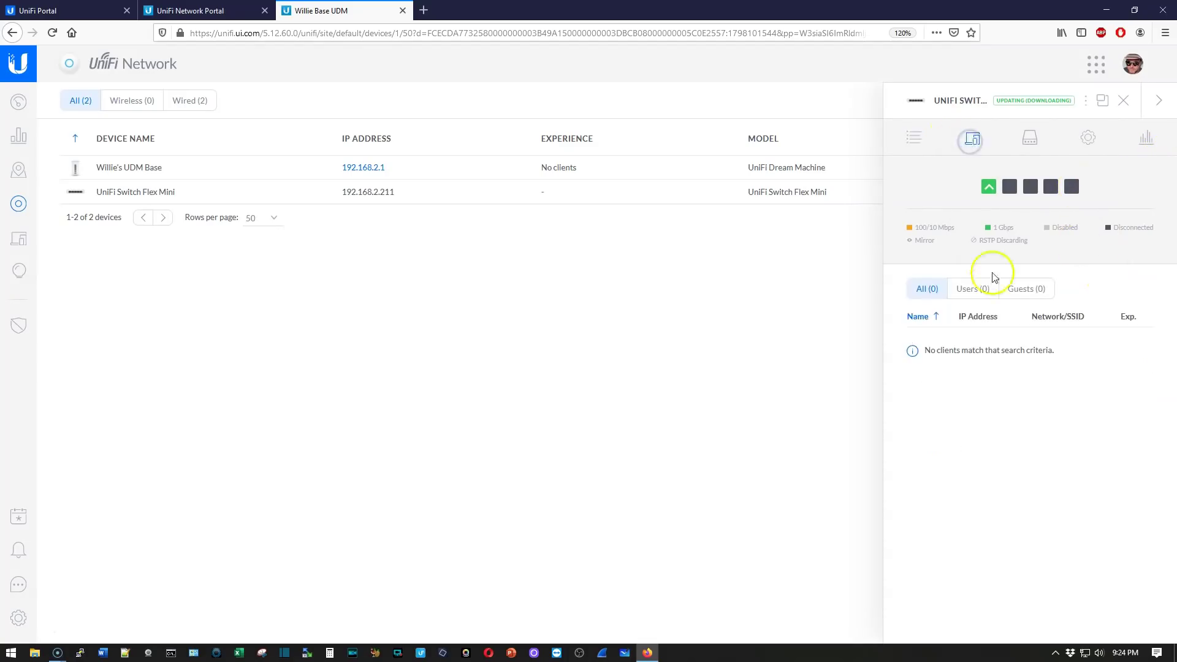
left_click(1030, 139)
left_click(1137, 362)
scroll(1047, 447, "down", 2)
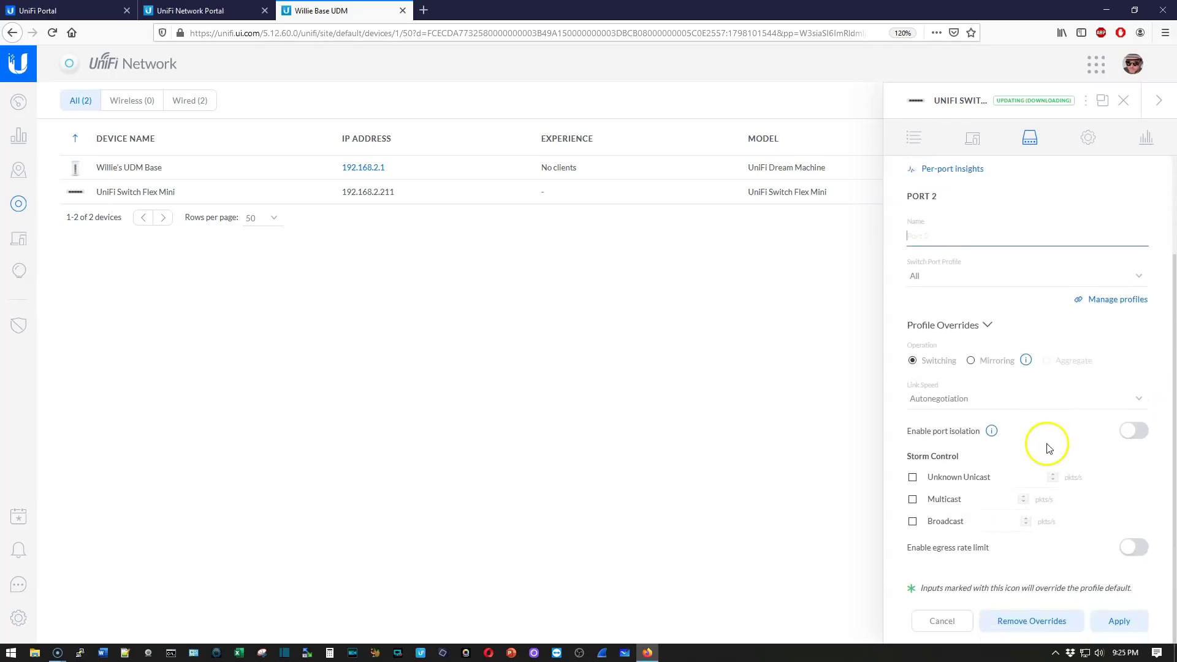
scroll(1059, 465, "up", 2)
Review the Flex Mini's general device settings and its Services section.
left_click(1083, 139)
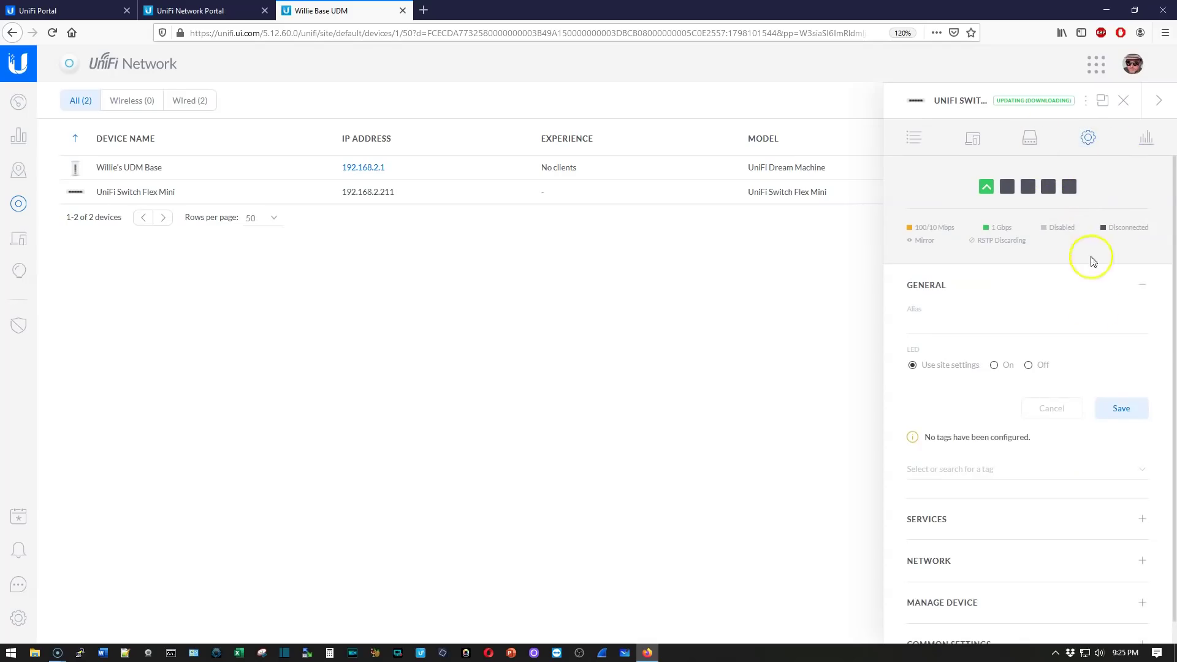
scroll(1079, 323, "down", 1)
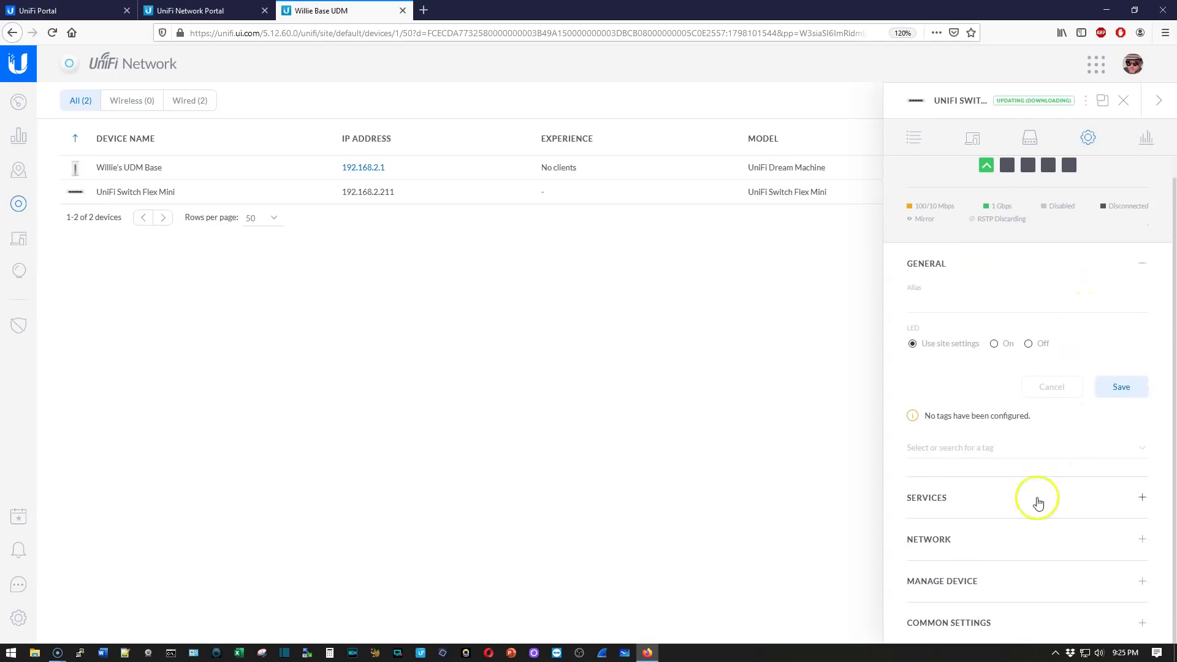
left_click(968, 496)
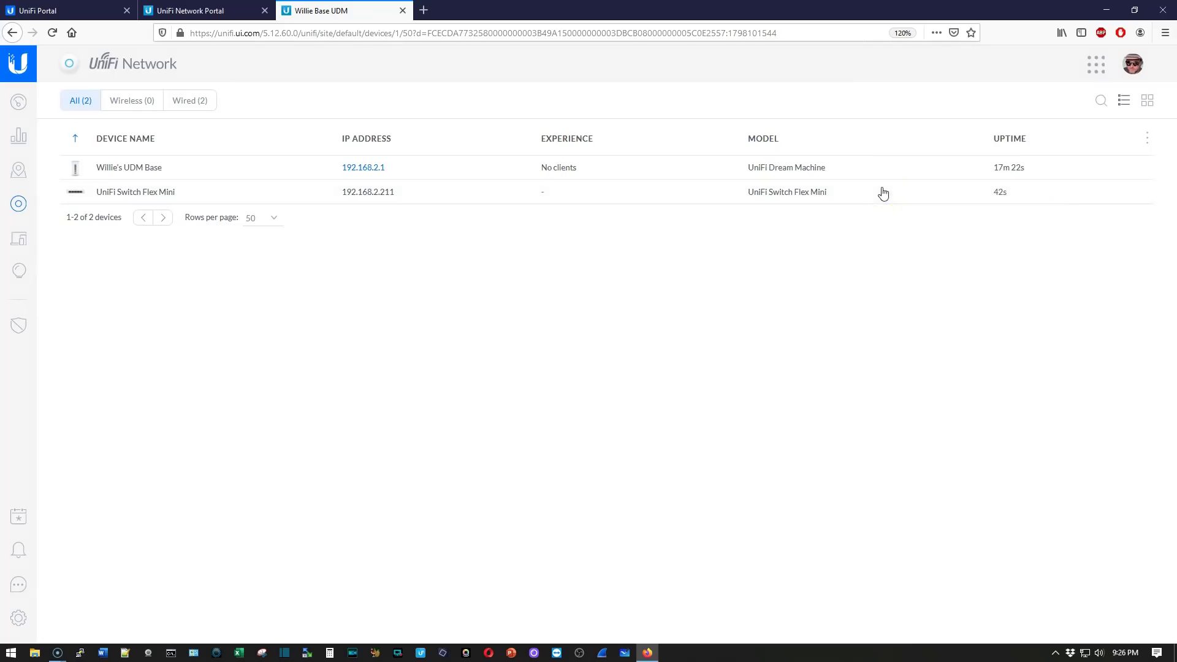
Open Port 3 of the UniFi Switch Flex Mini for editing and name it "Mirror Port - Spy Glasses".
left_click(220, 192)
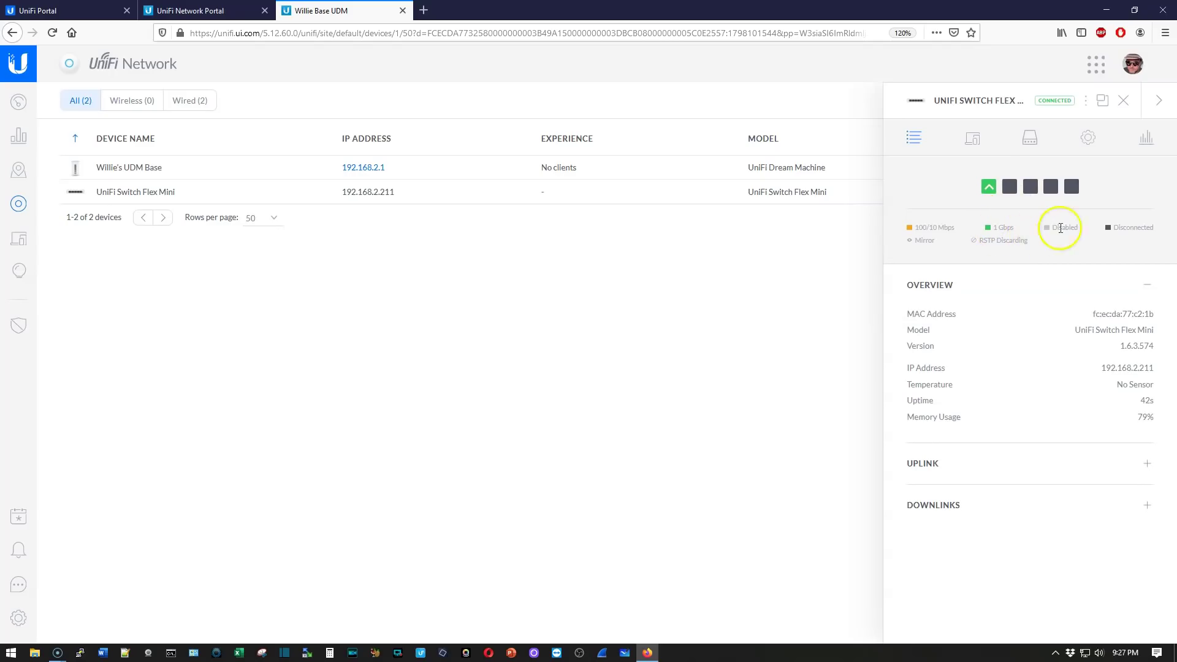
mouse_move(1015, 190)
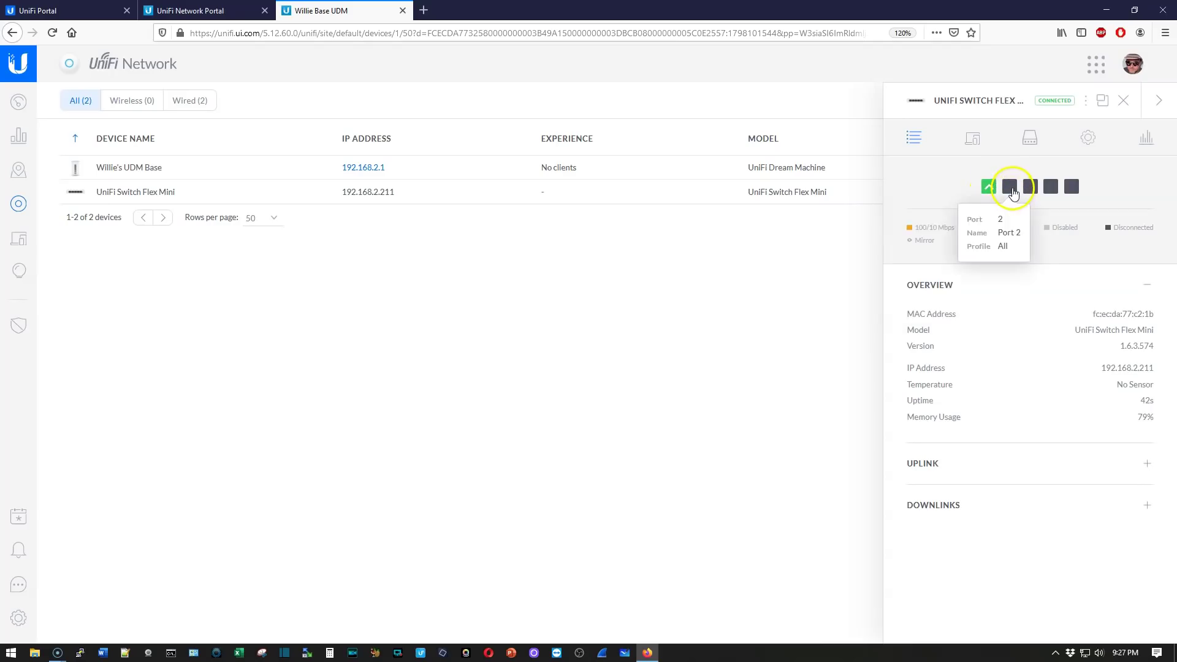
mouse_move(1015, 212)
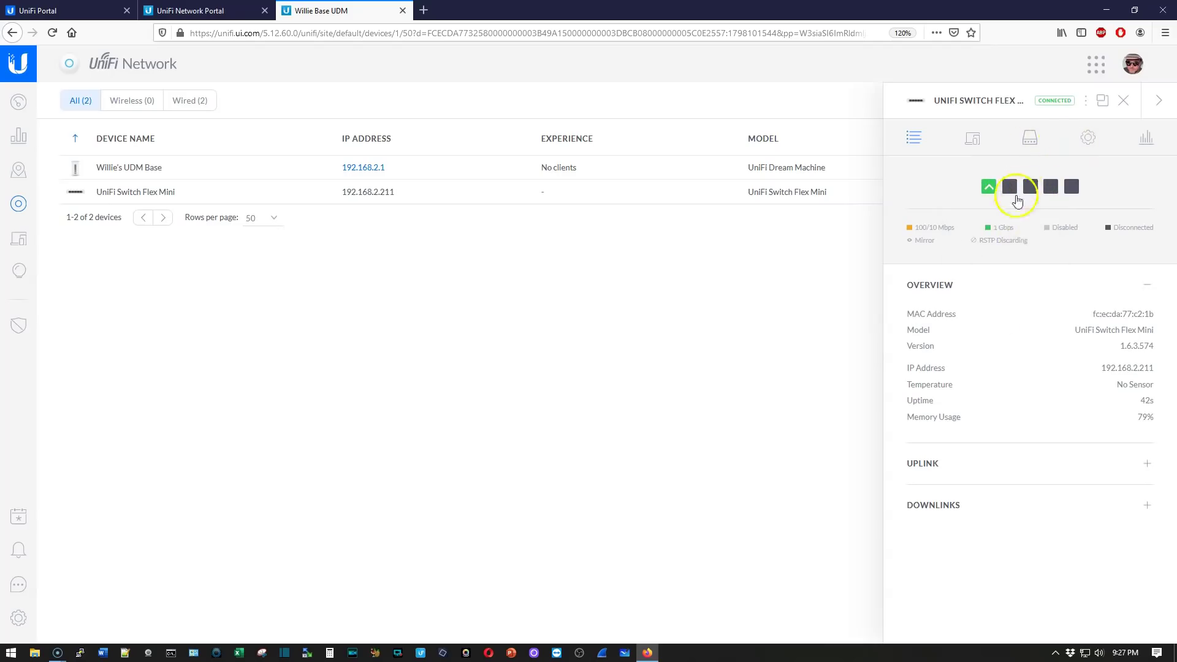
left_click(1035, 139)
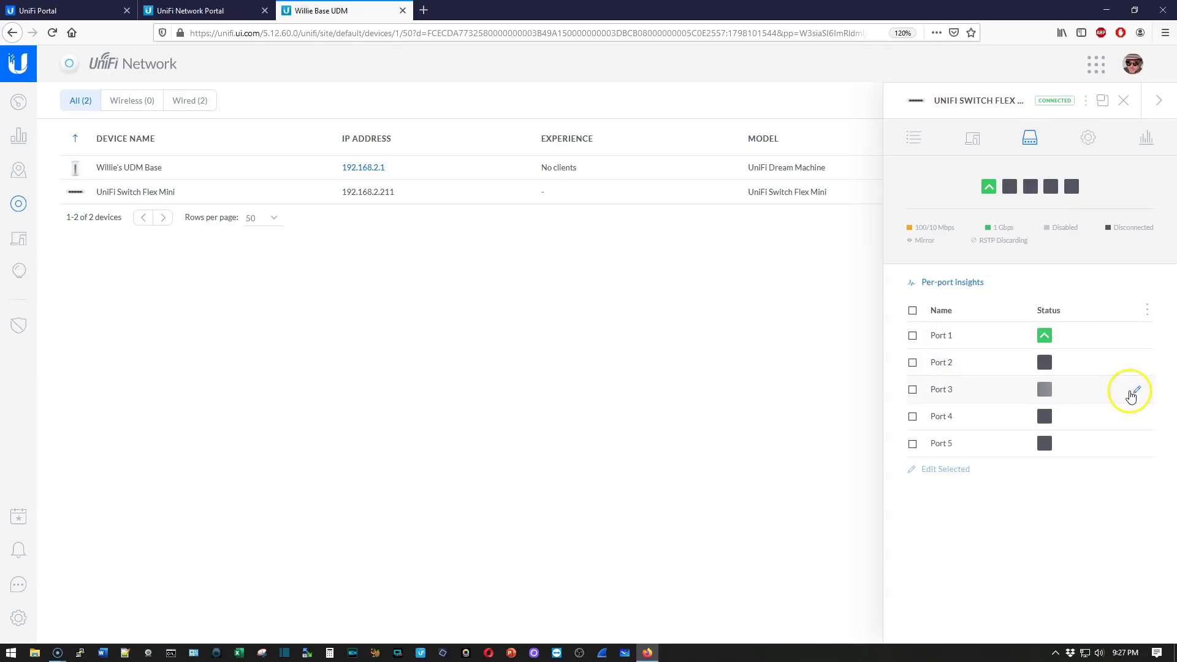
left_click(1133, 393)
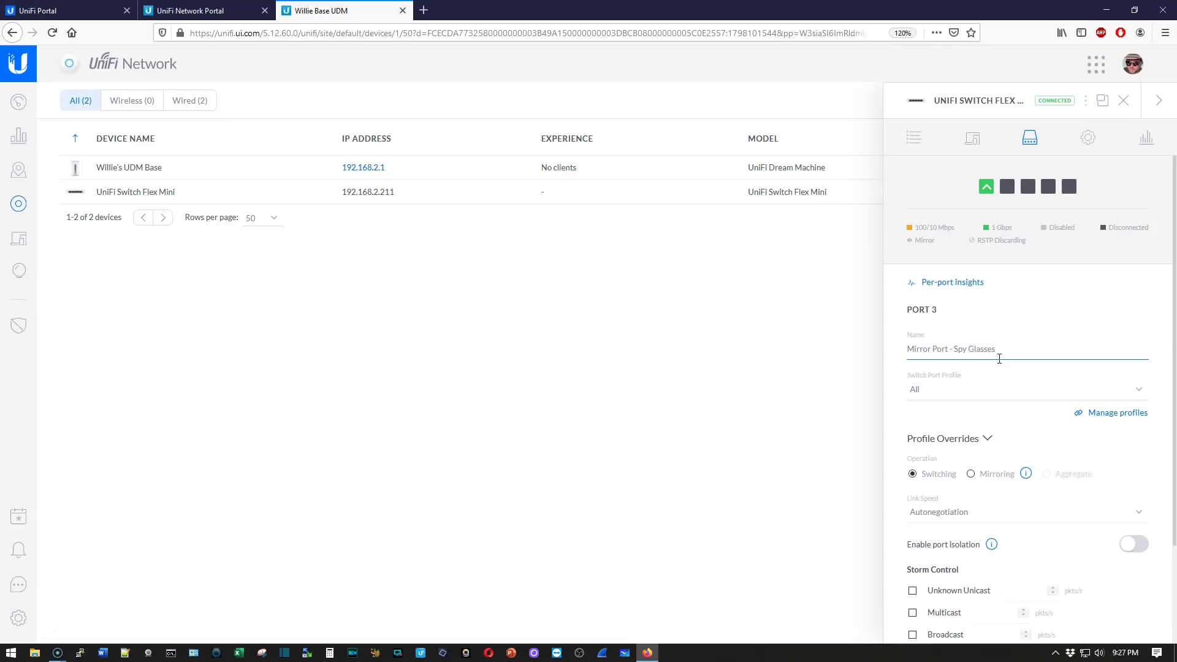
Set Port 3's operation to Mirroring with mirroring port 1, apply the override, and check Port 1's status details.
scroll(1040, 391, "down", 2)
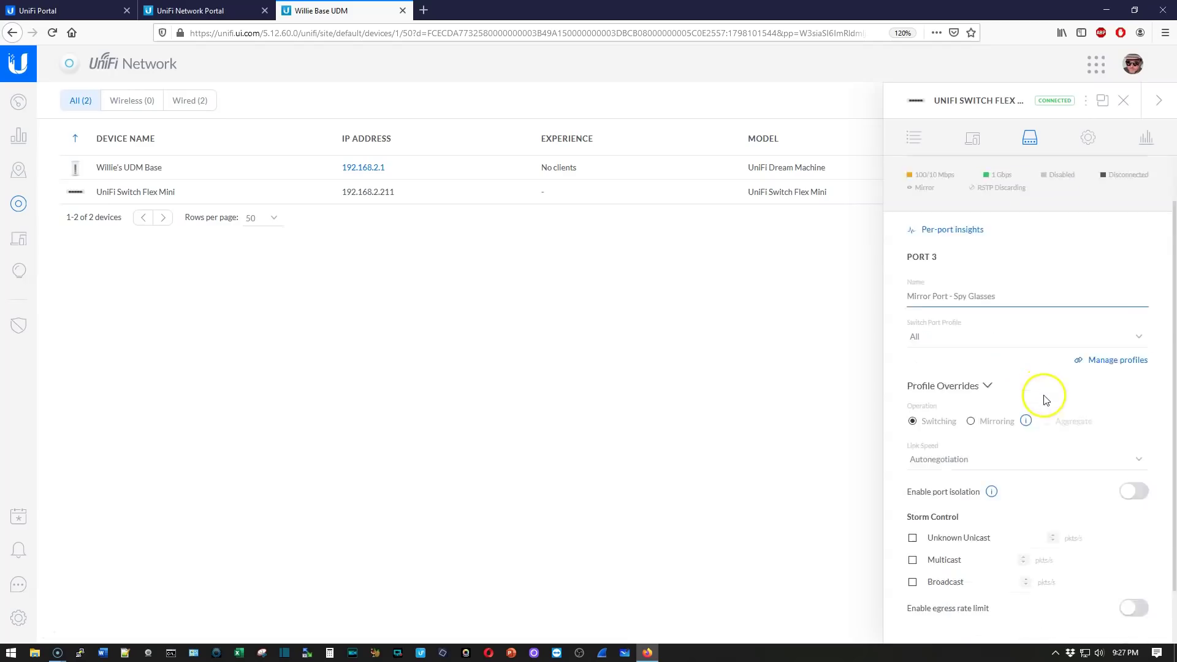
left_click(974, 363)
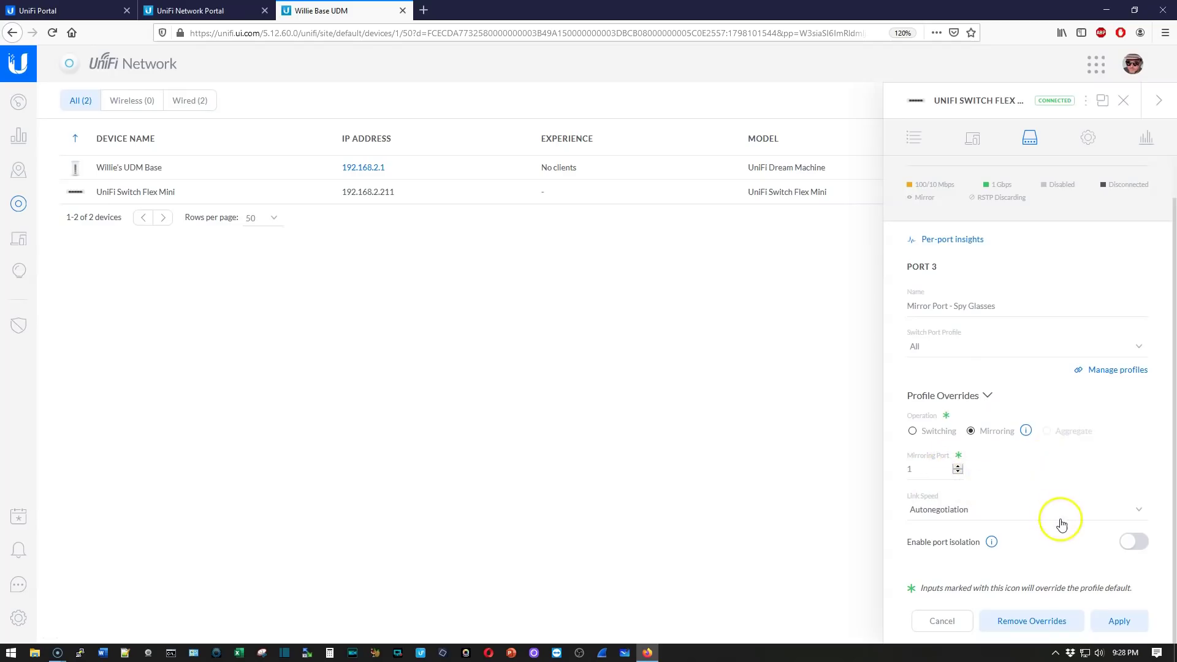
left_click(1119, 621)
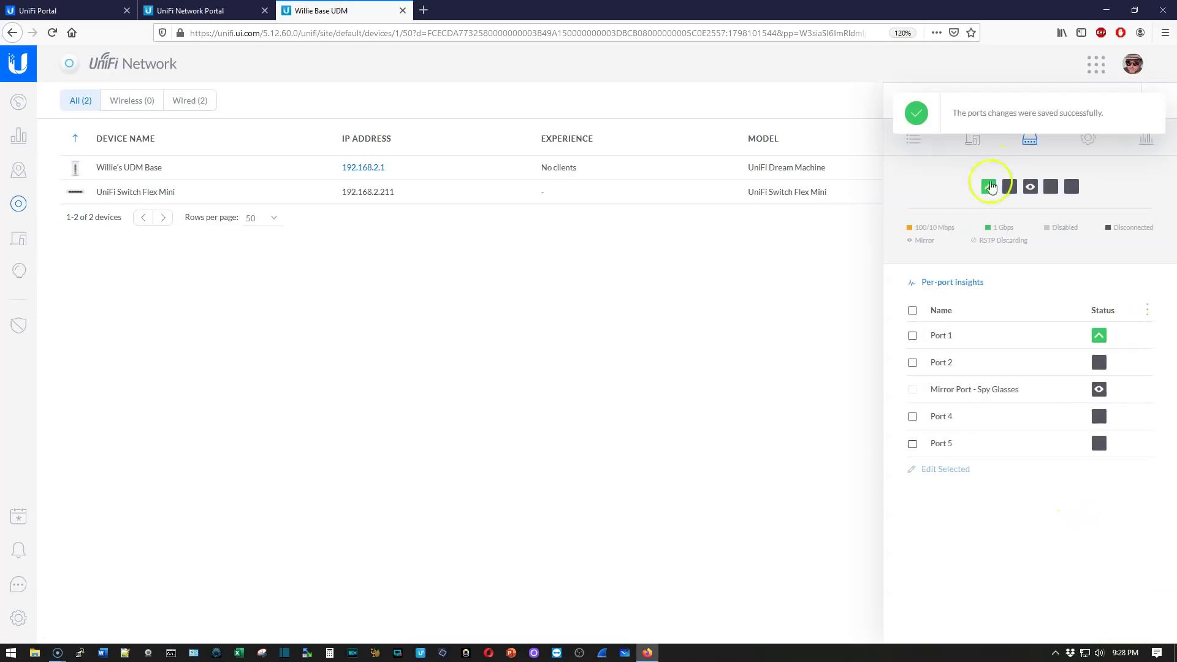
mouse_move(1091, 341)
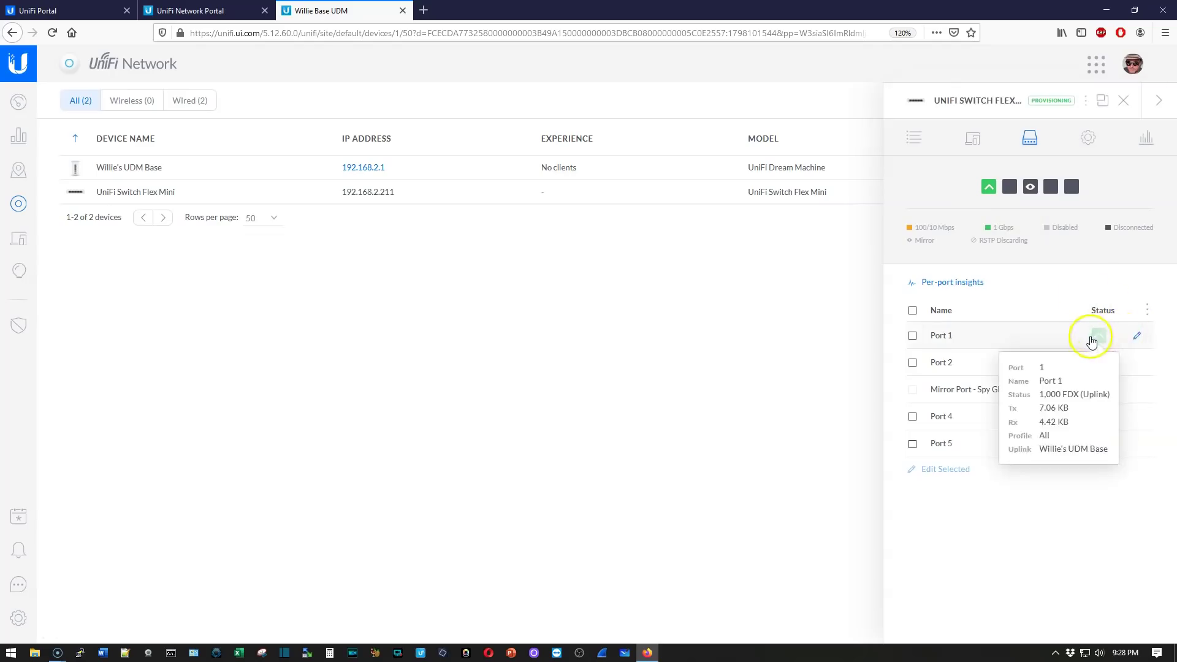